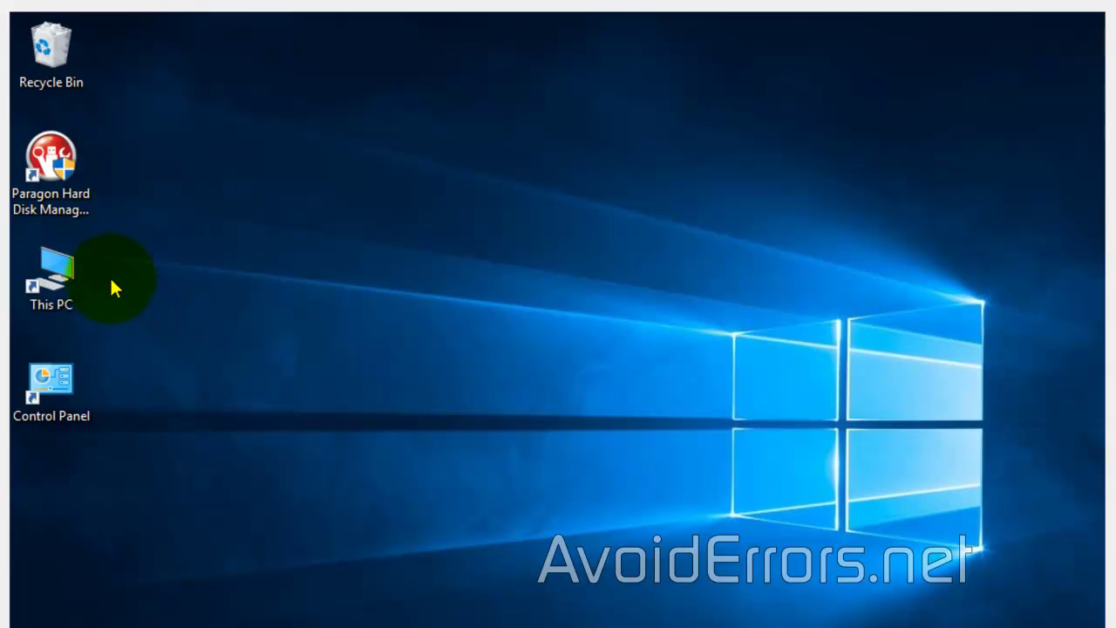
- Inspect the Local Disk (C:) properties in This PC, then close both windows
double_click(51, 289)
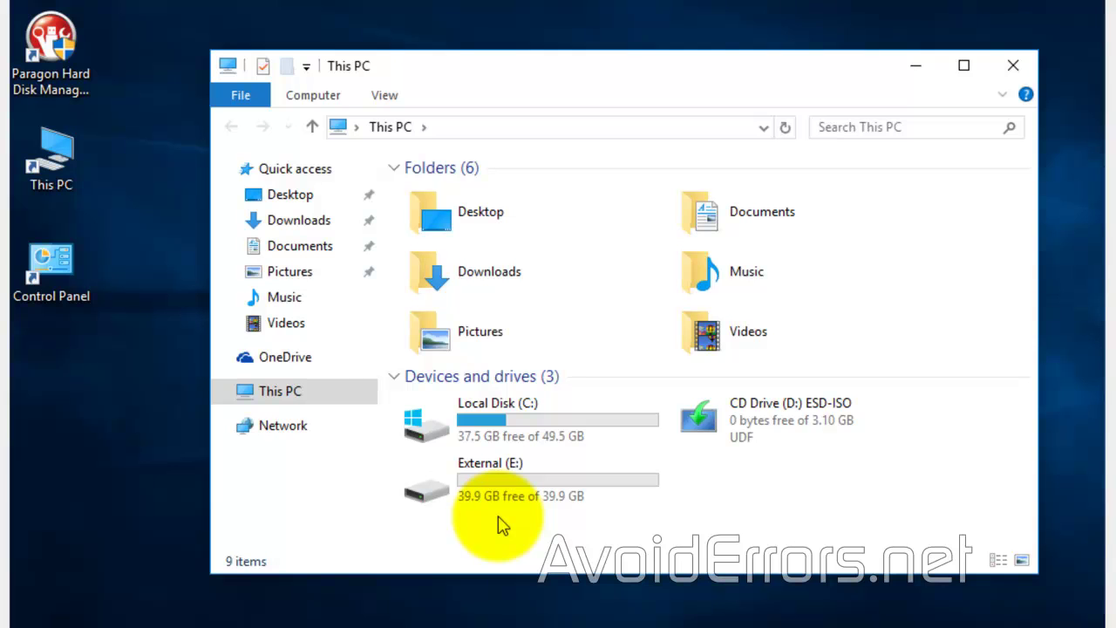
click(427, 443)
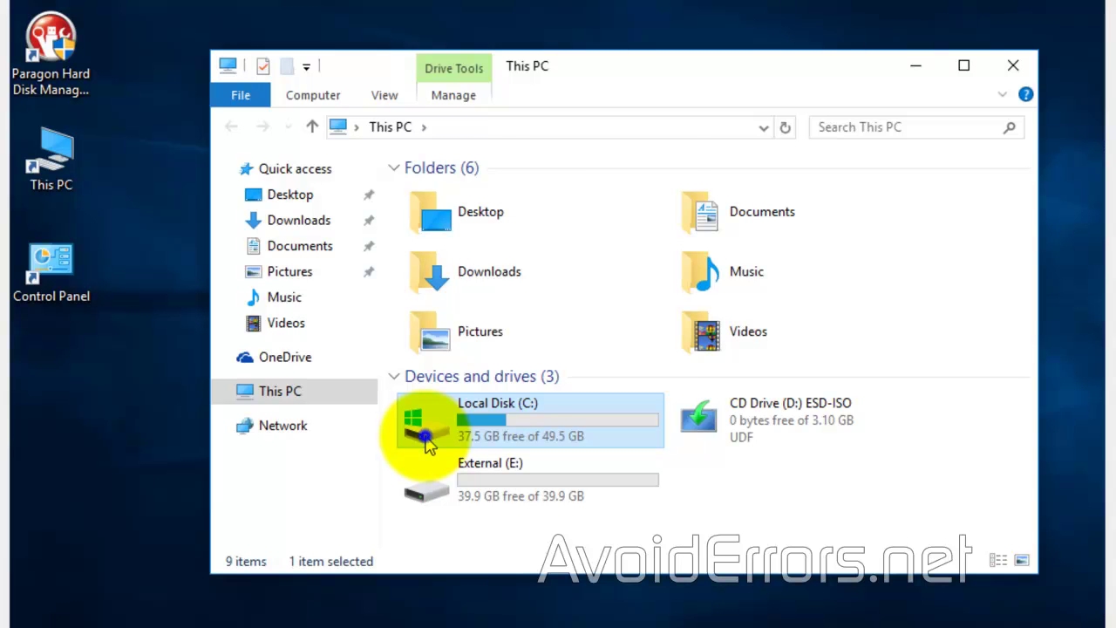
right_click(427, 443)
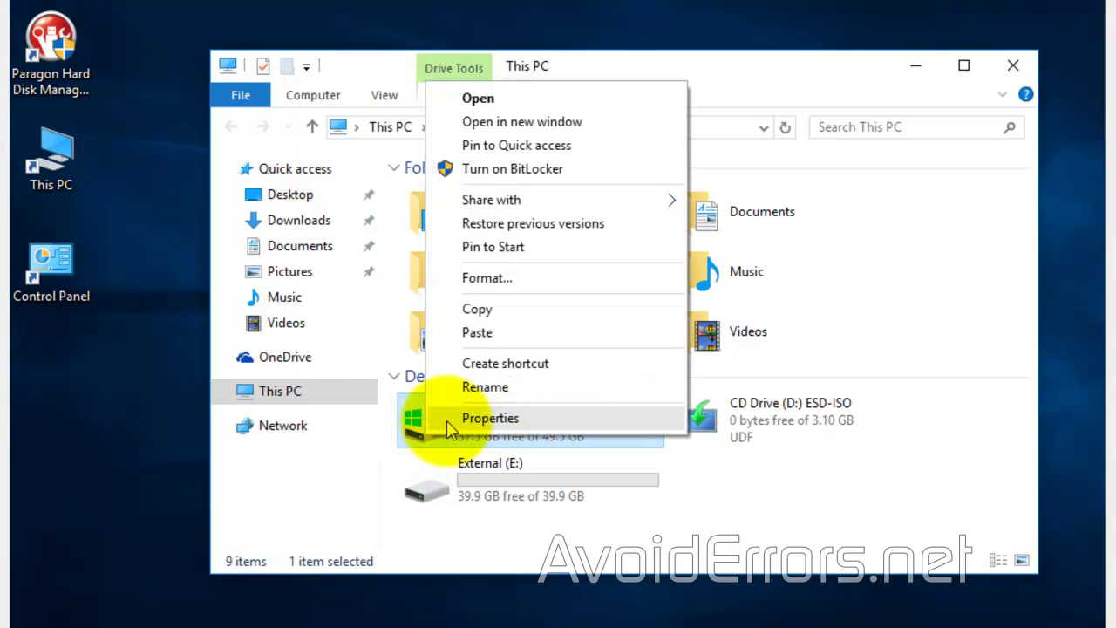
click(448, 422)
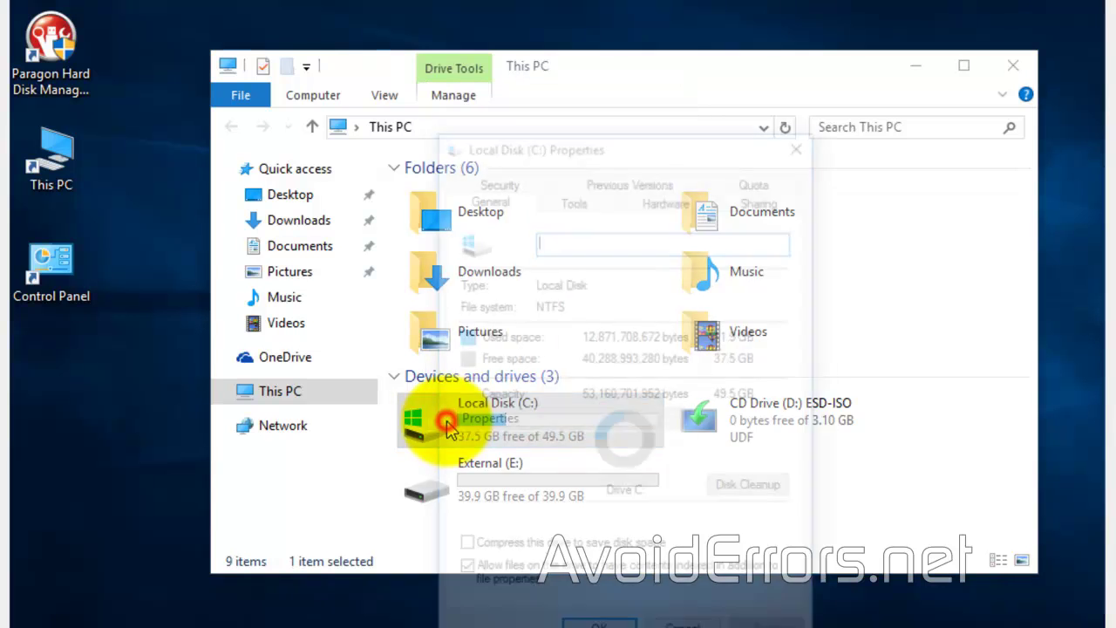
drag(631, 138, 879, 62)
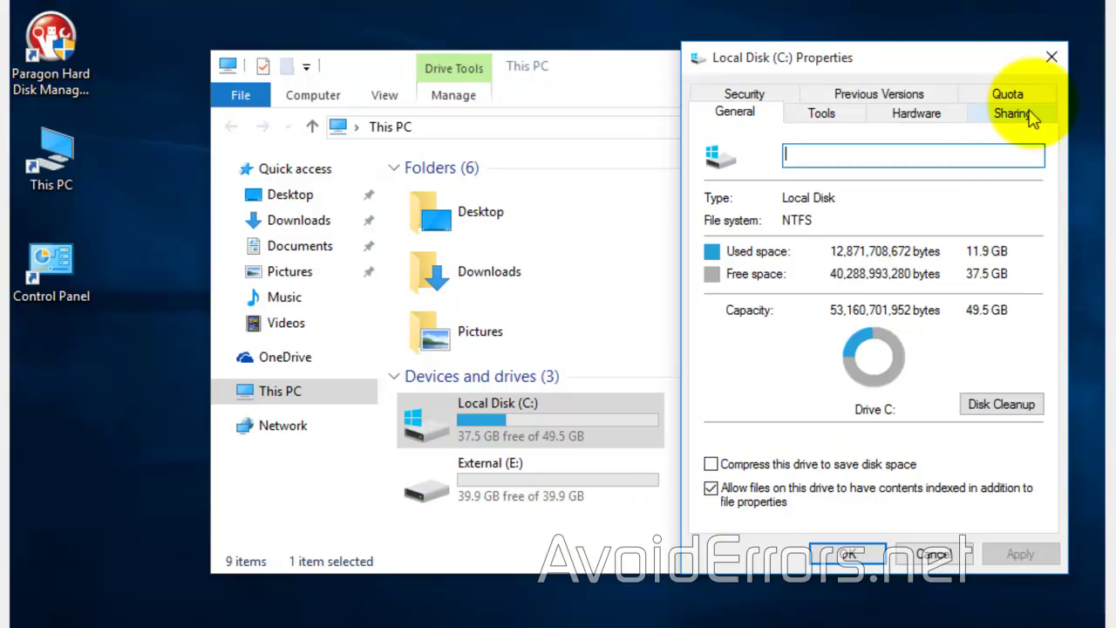
click(1051, 60)
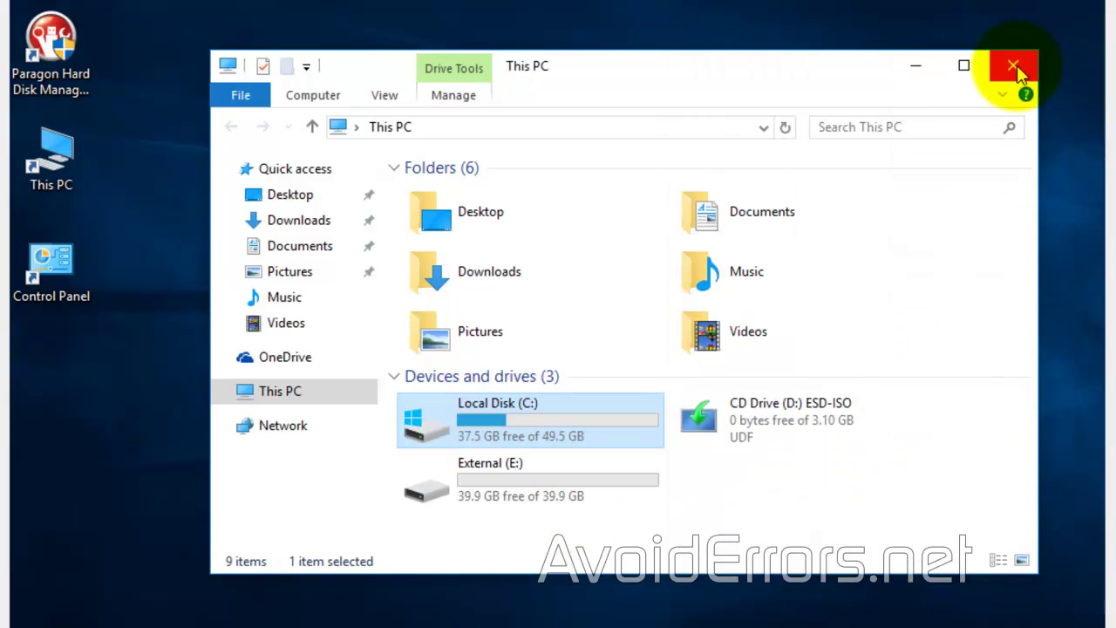
click(1016, 65)
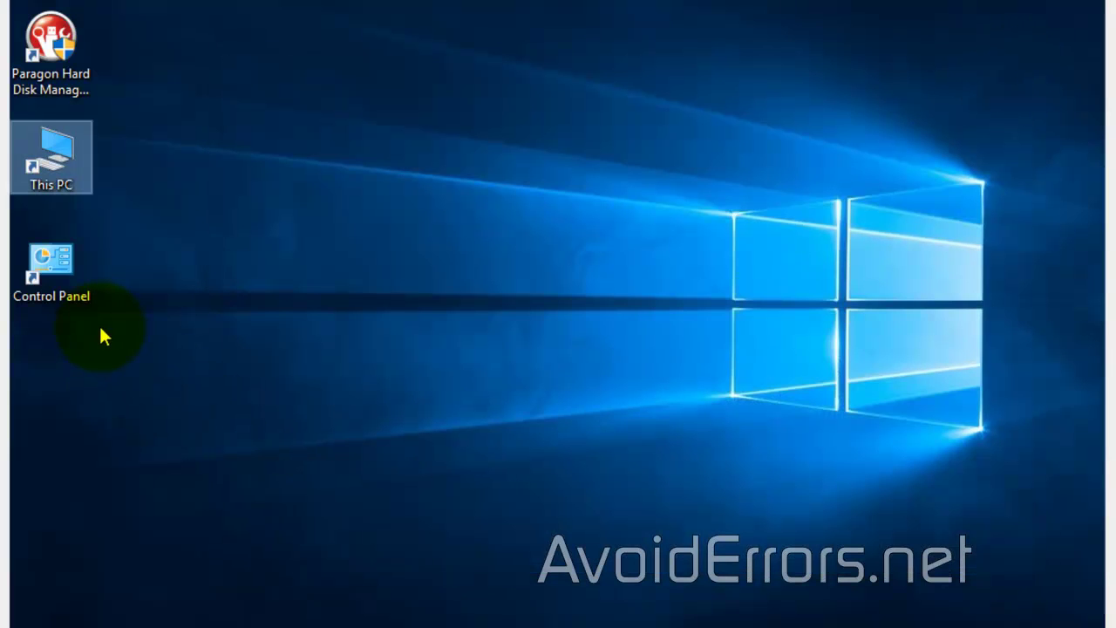
- Show Control Panel as small icons and follow File History's System Image Backup link
double_click(69, 275)
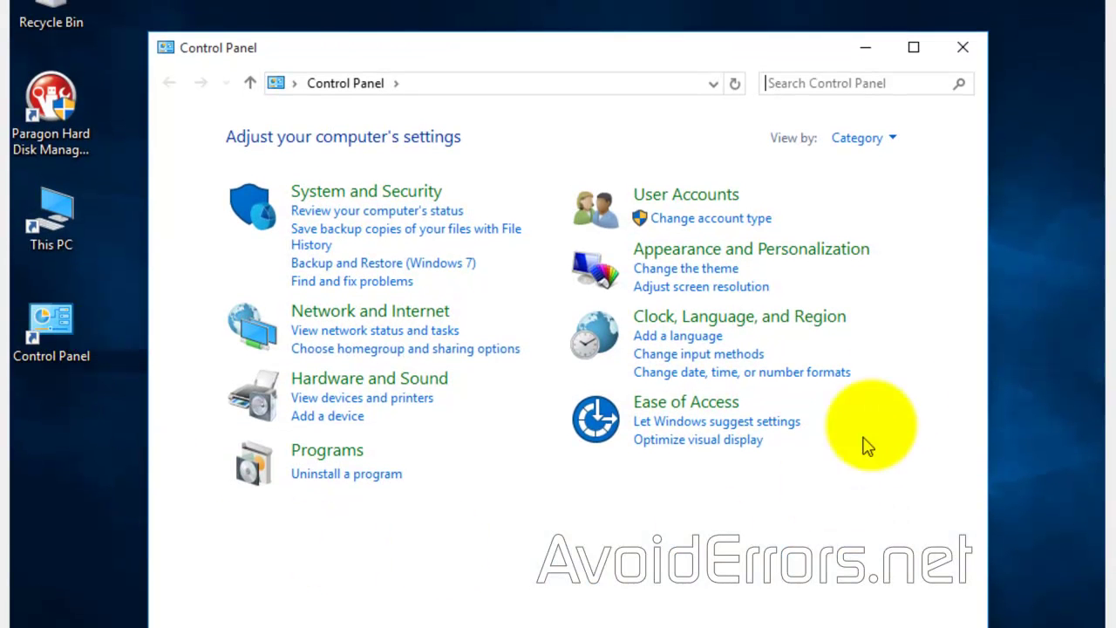
click(894, 139)
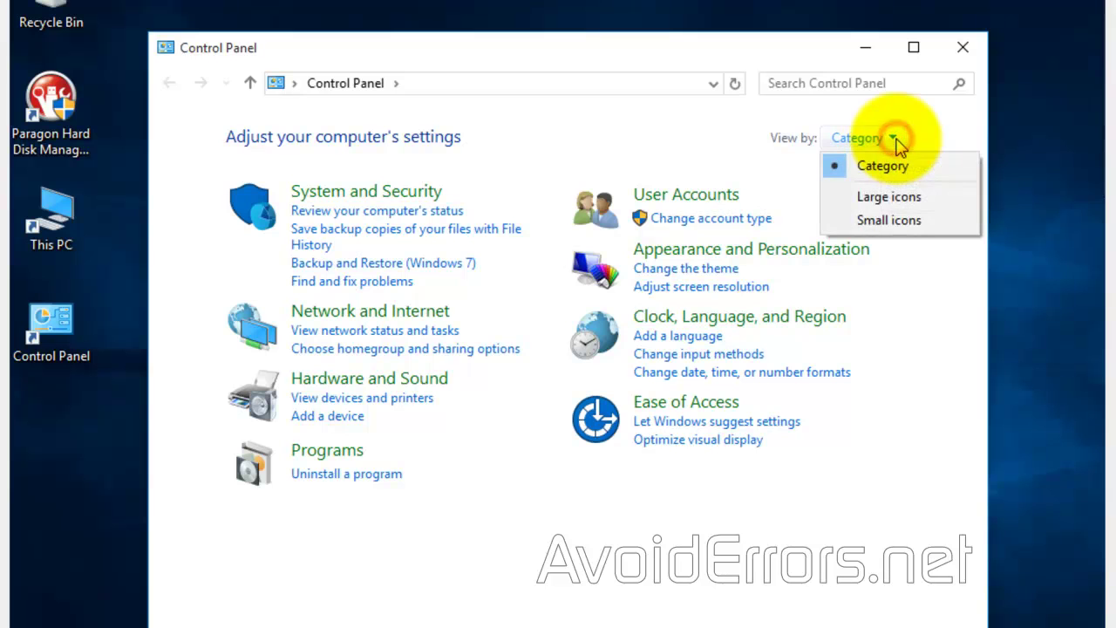
click(898, 229)
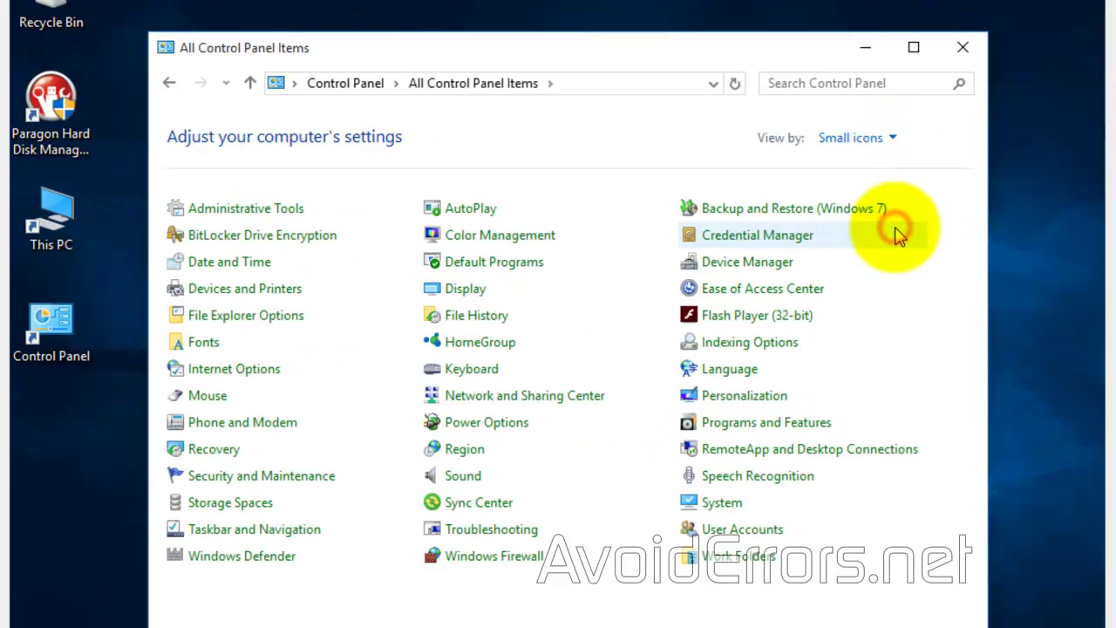
click(569, 326)
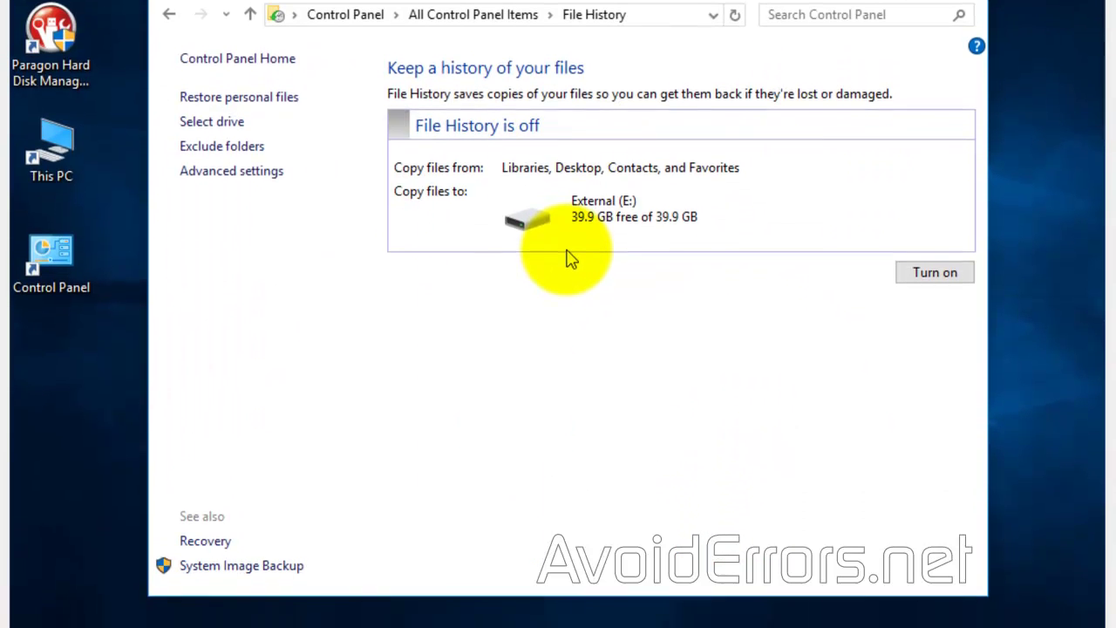
click(295, 563)
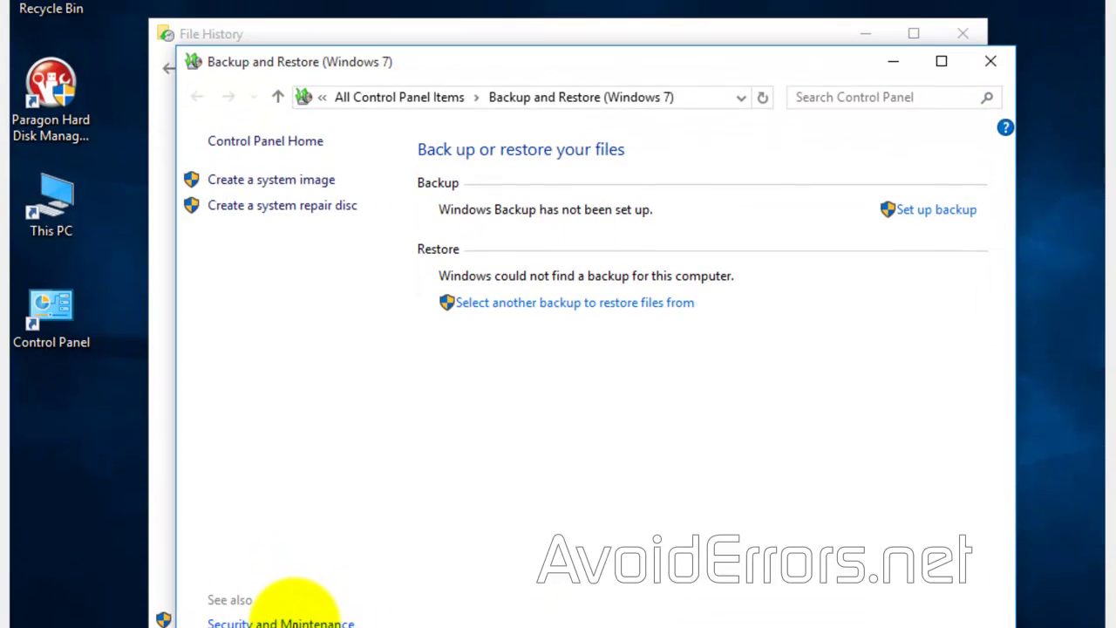
- Create a system image of System Reserved and C: onto External (E:) and start it
click(321, 195)
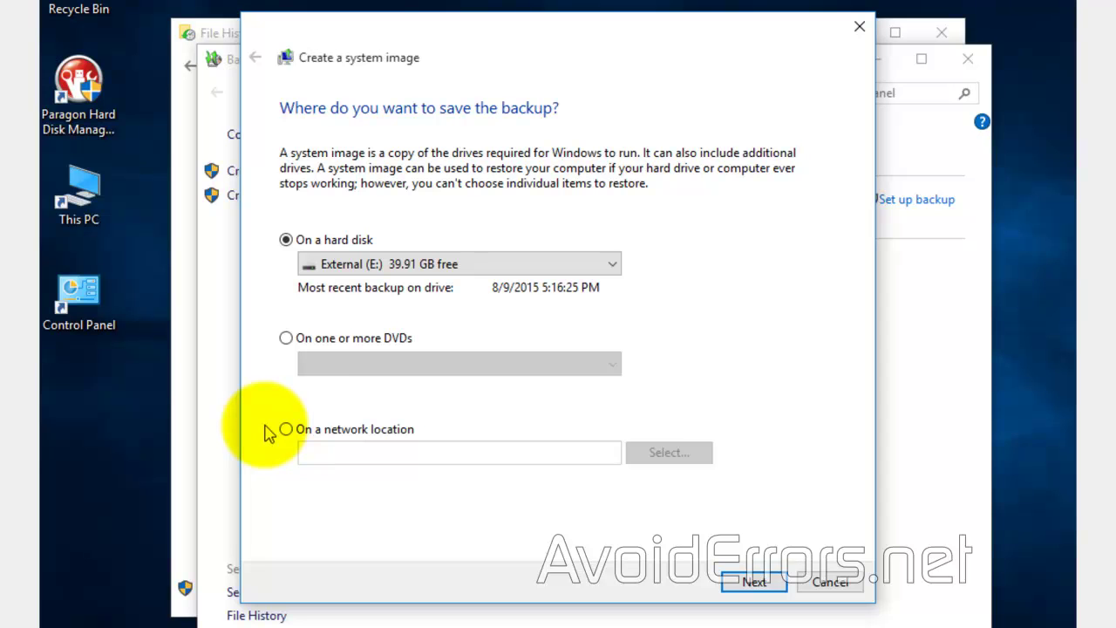
click(616, 265)
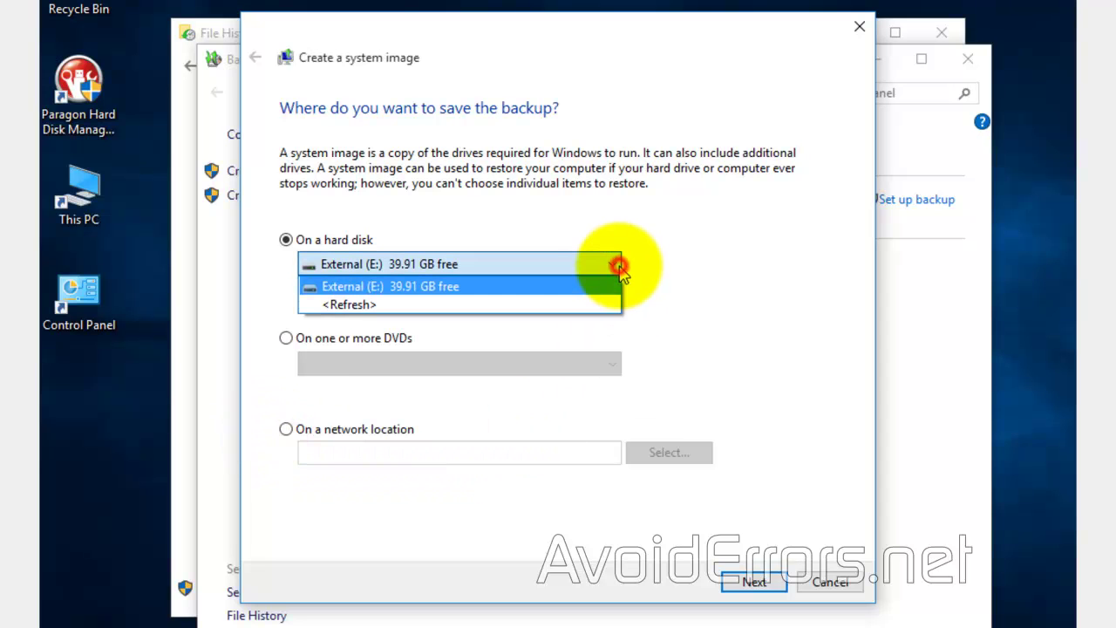
click(619, 270)
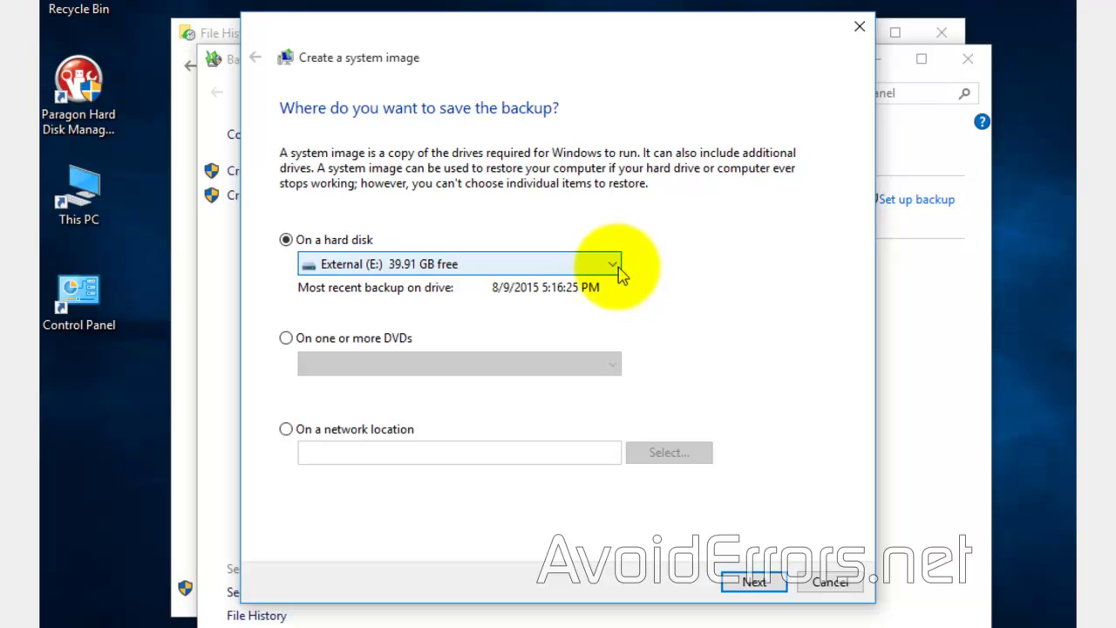
click(744, 592)
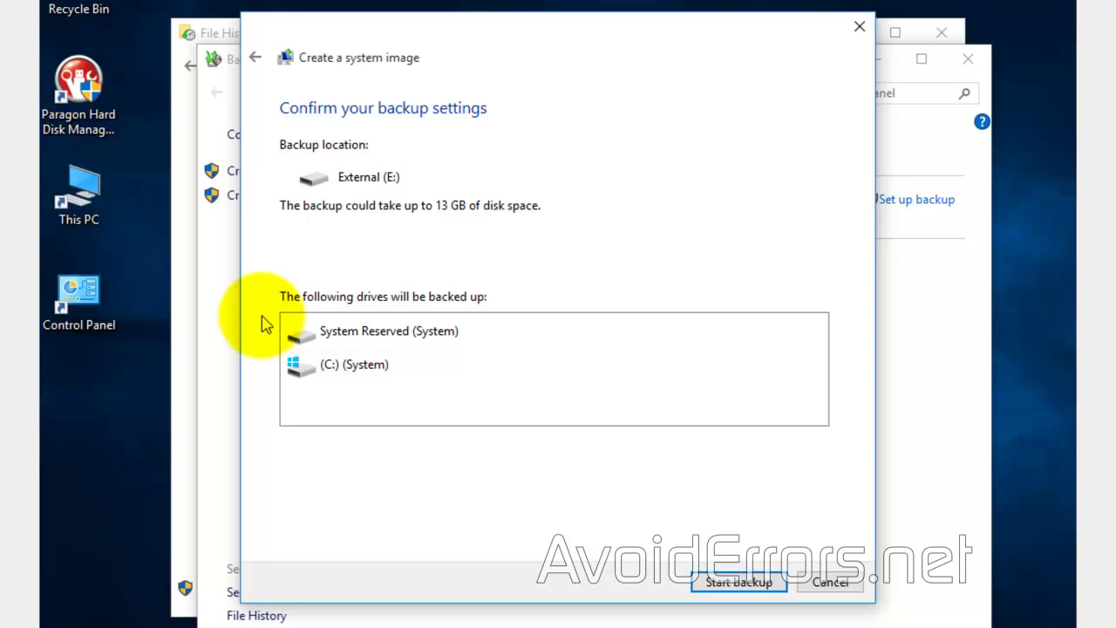
click(709, 584)
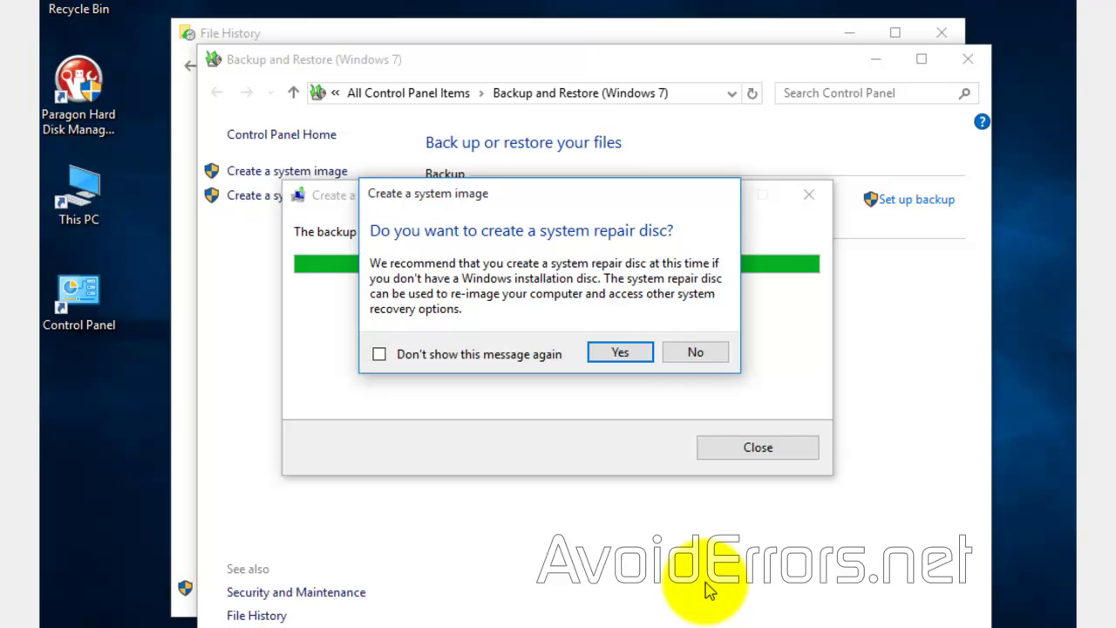
- Decline the repair disc, then close the image wizard, Backup and Restore and File History
click(695, 352)
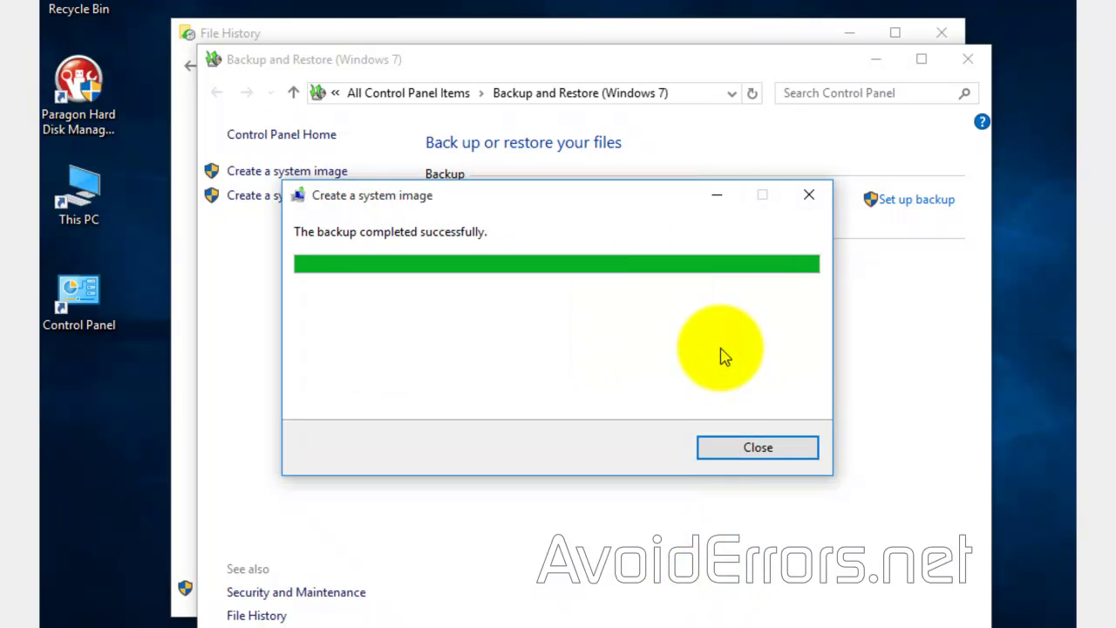
click(711, 449)
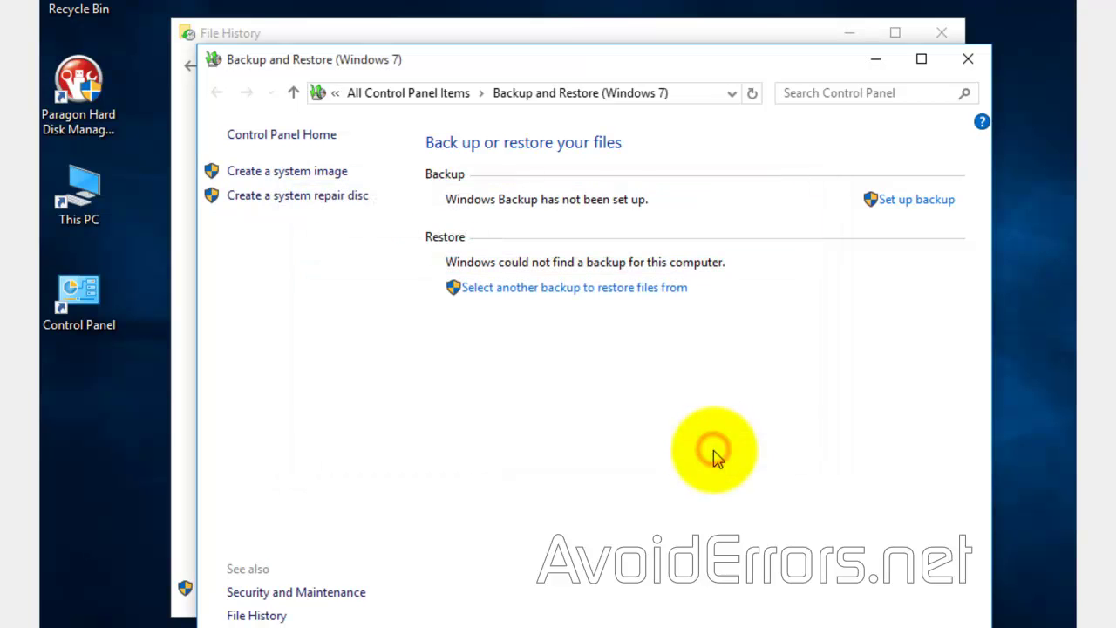
click(974, 67)
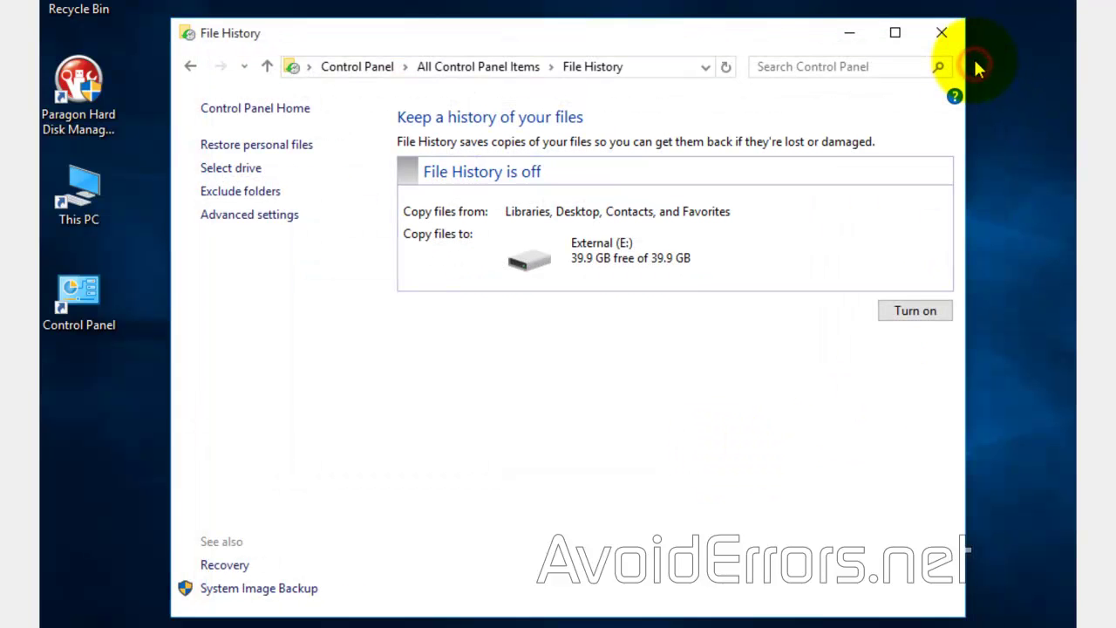
click(942, 33)
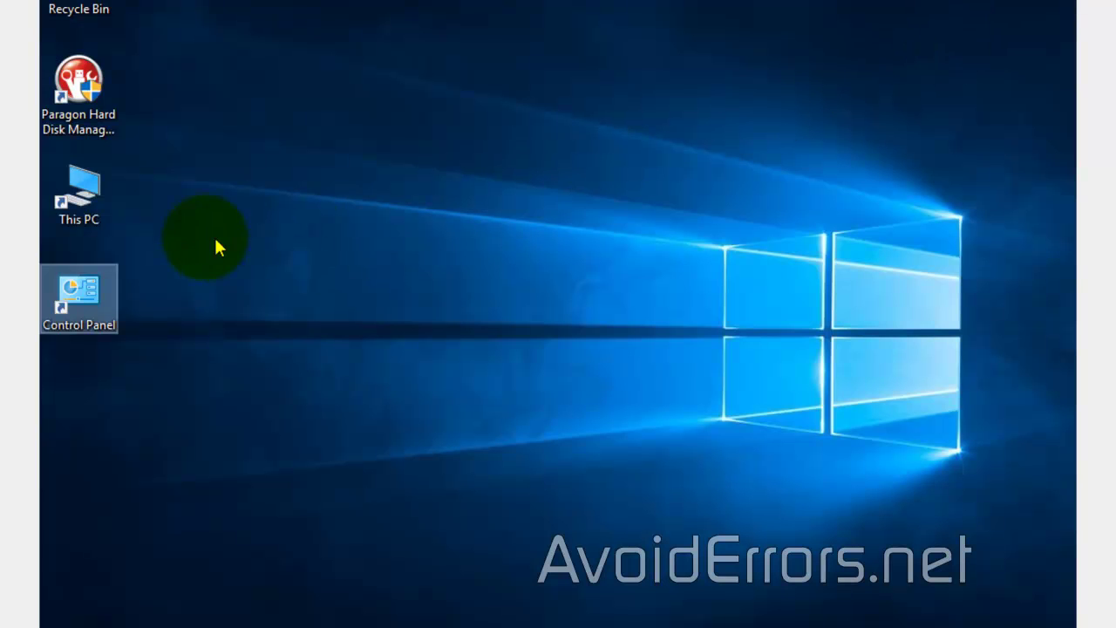
- Open External (E:) from This PC, check the WindowsImageBackup folder, and close it
double_click(106, 202)
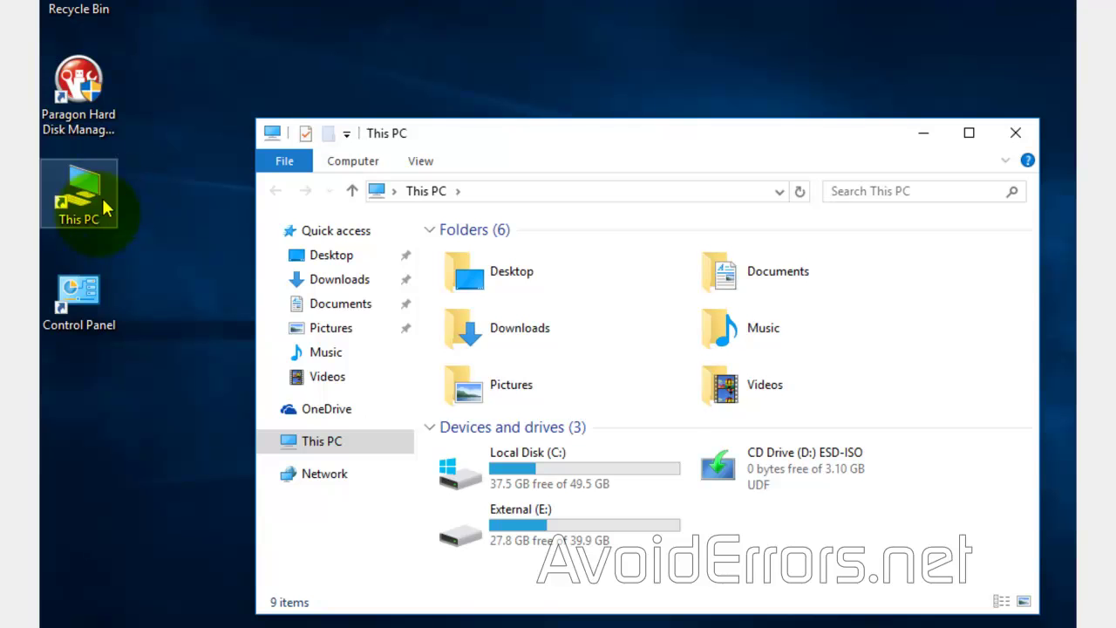
double_click(532, 548)
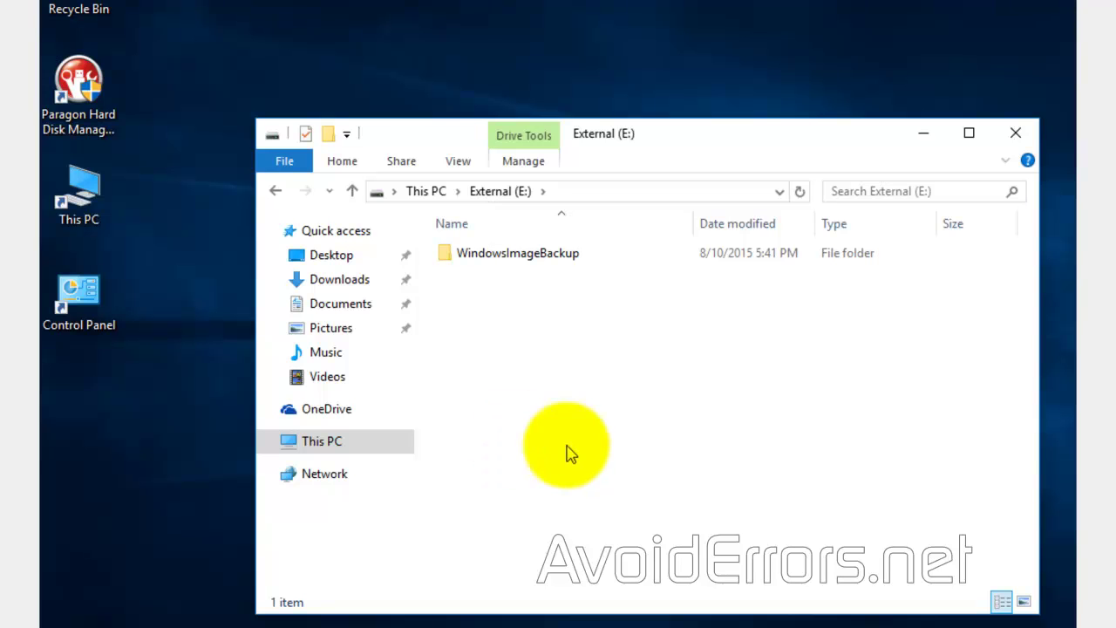
click(1016, 133)
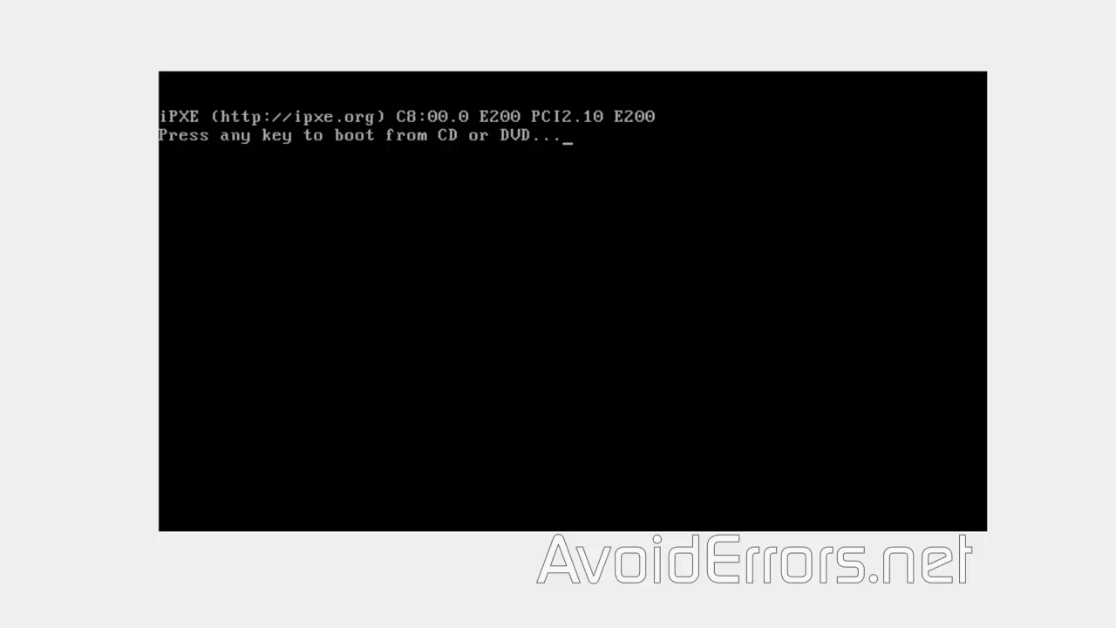
- Boot the install disc and go Repair your computer > Troubleshoot > Advanced options > System Image Recovery
key(Return)
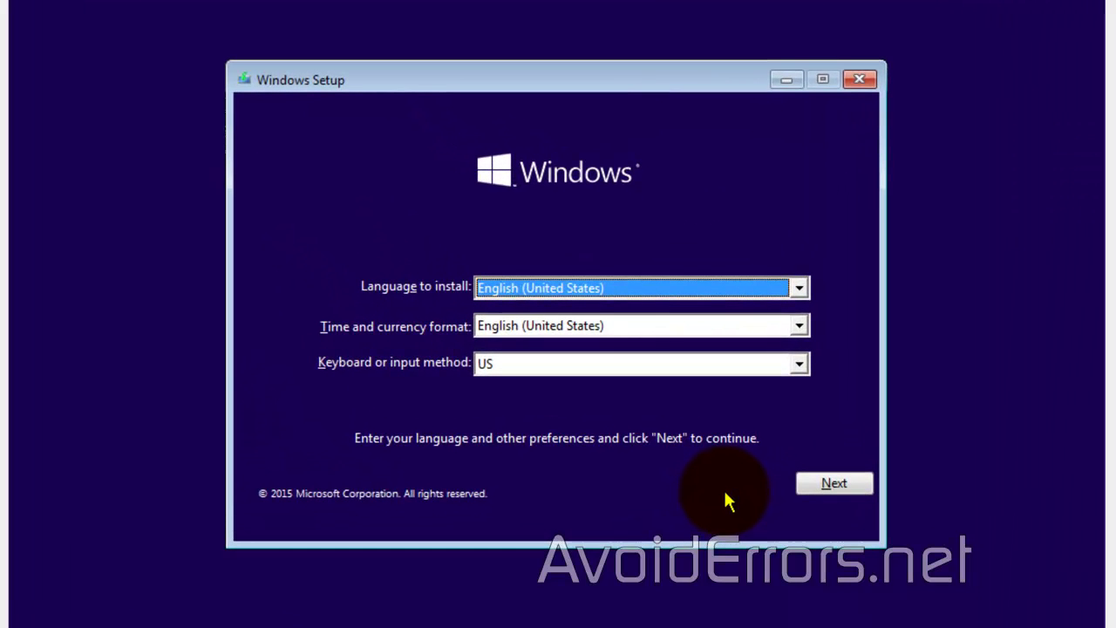
click(806, 490)
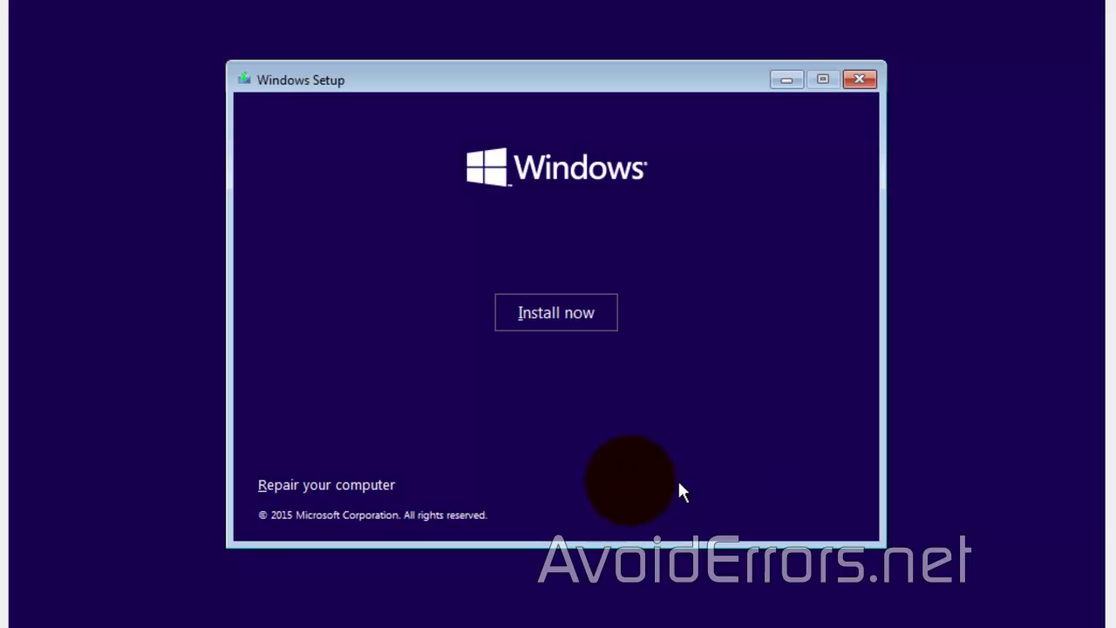
click(417, 489)
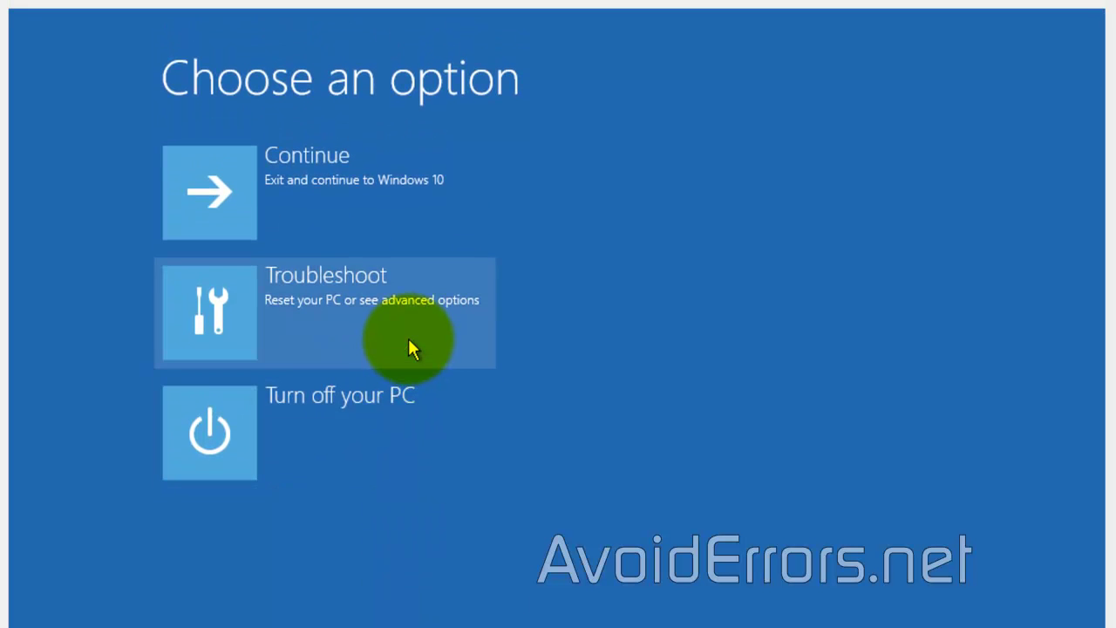
click(409, 340)
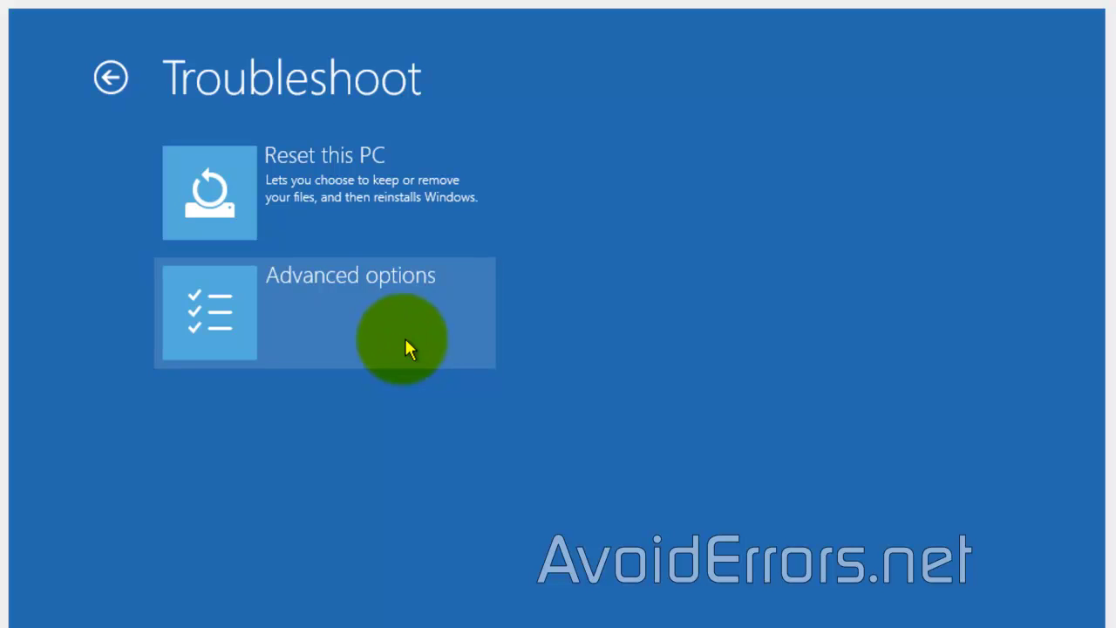
click(360, 311)
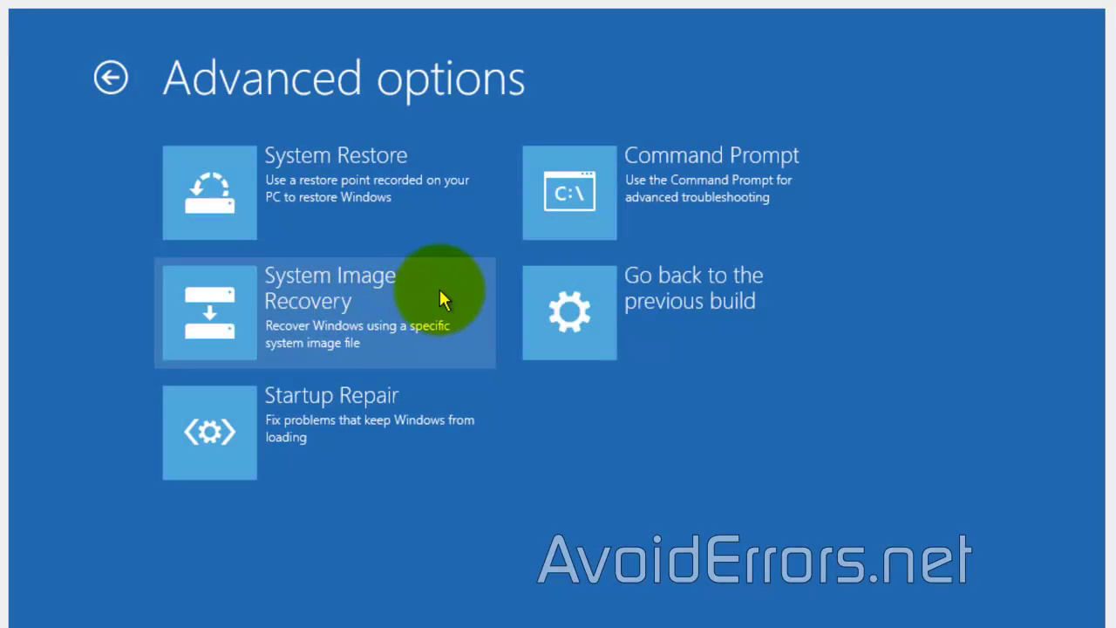
click(439, 291)
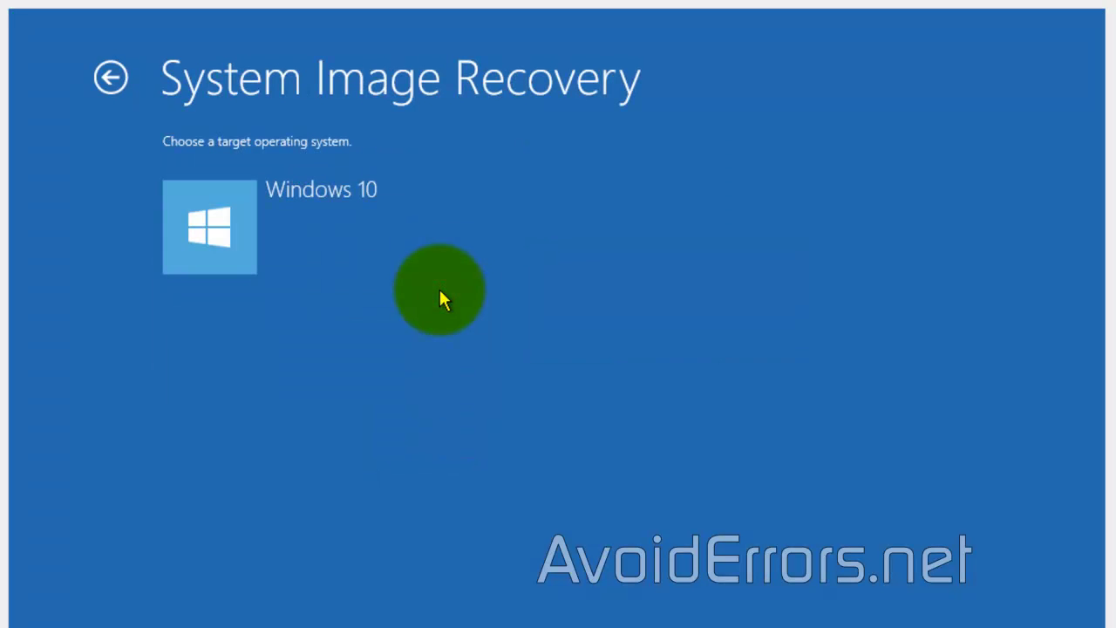
- Re-image Windows 10 from the latest system image with disks formatted and repartitioned
click(337, 246)
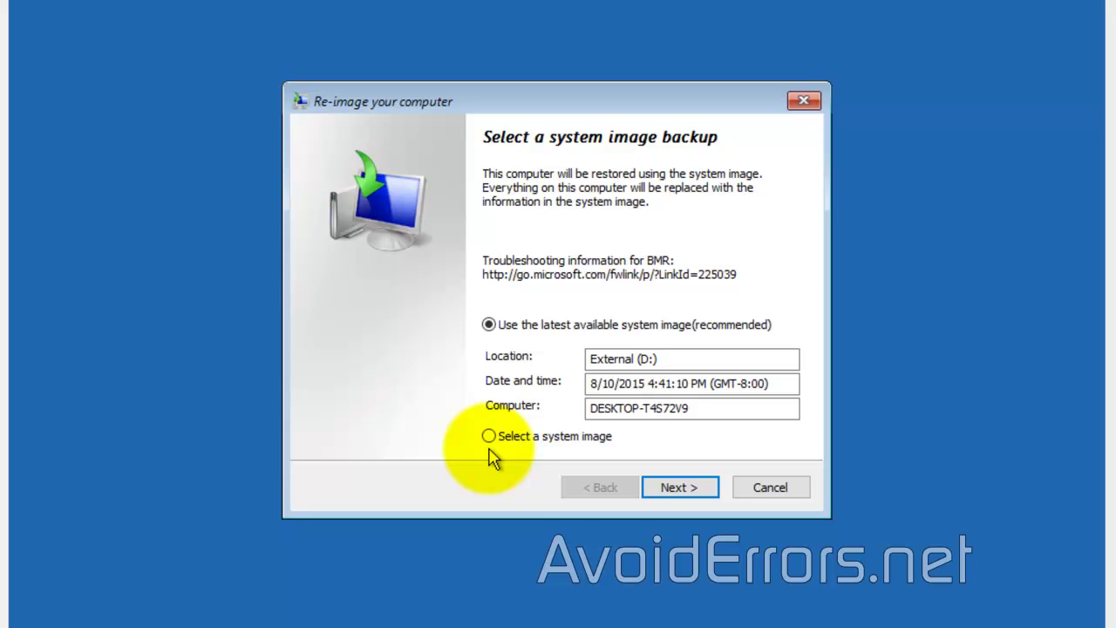
click(693, 490)
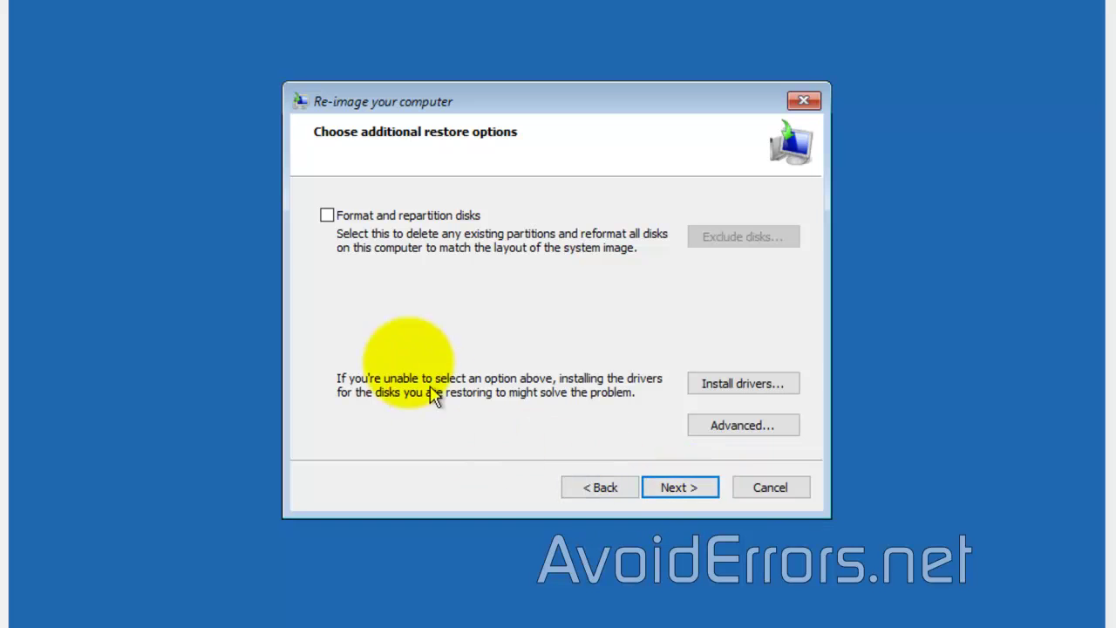
click(326, 215)
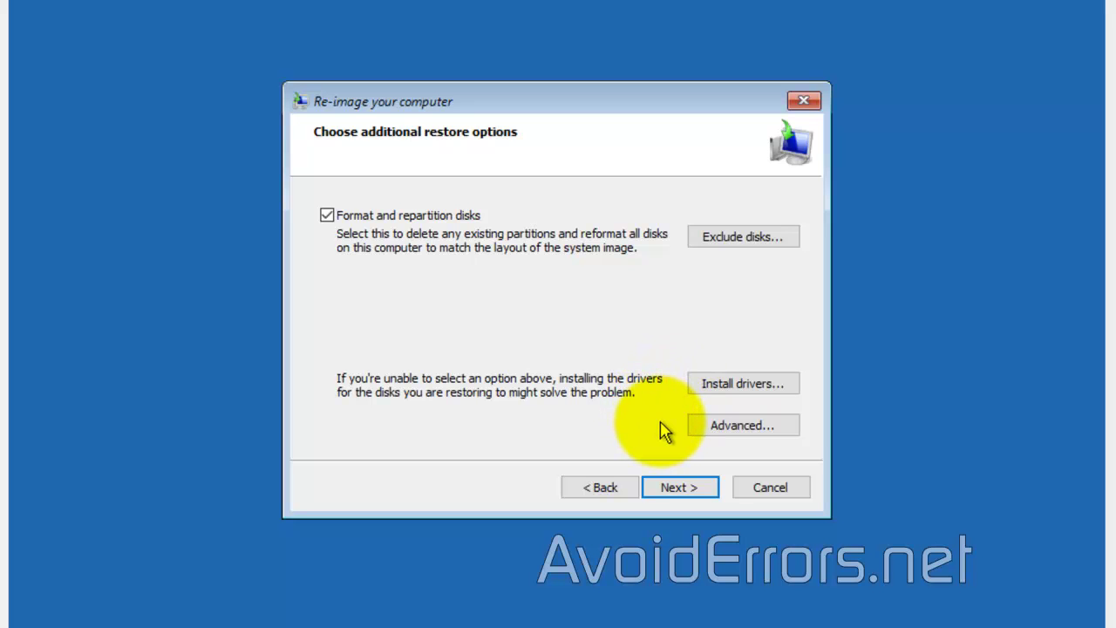
click(709, 490)
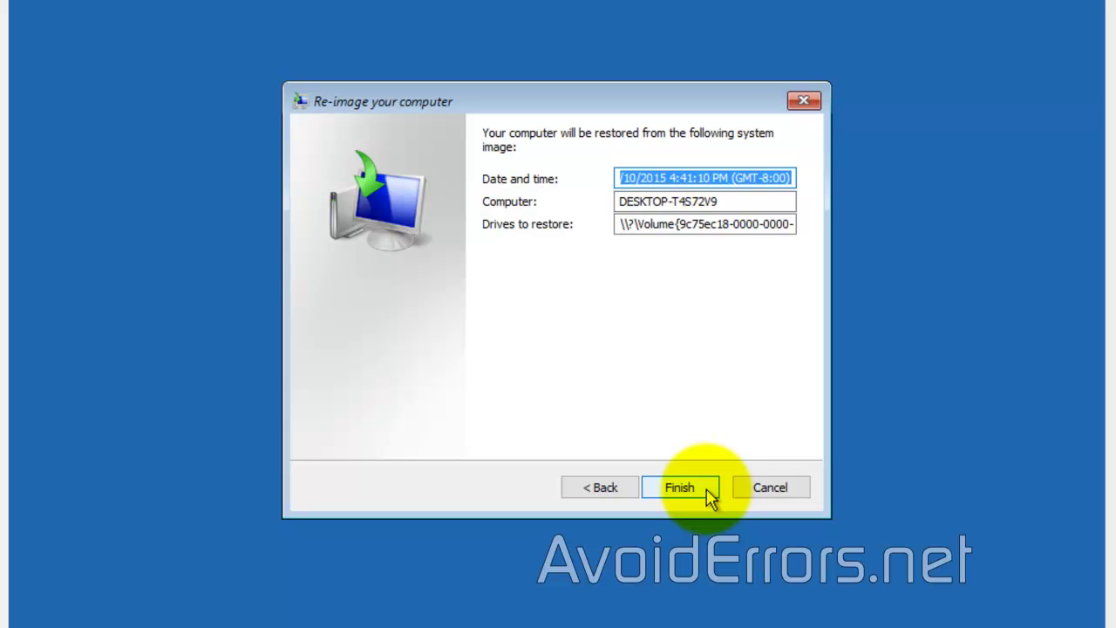
- Finish the wizard and confirm overwriting the disks to begin the restore
click(709, 492)
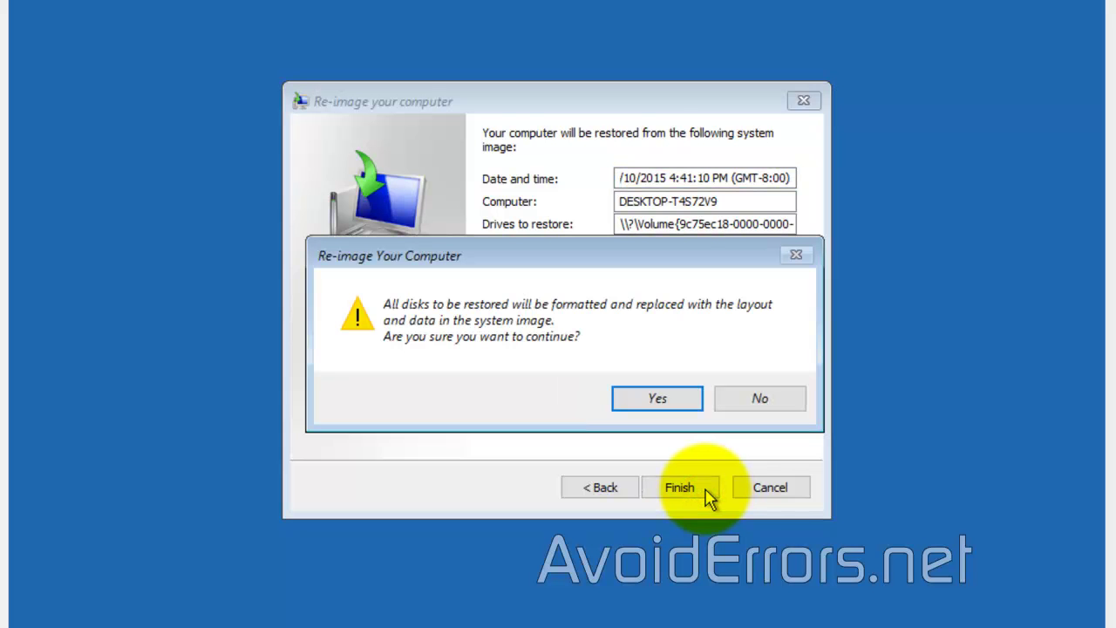
click(689, 406)
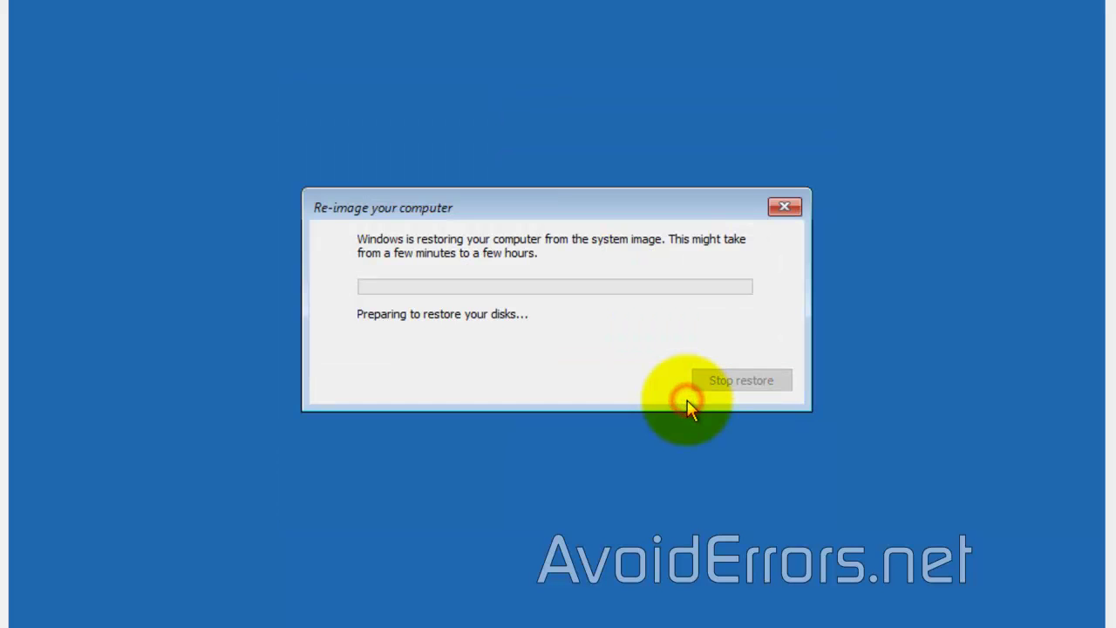